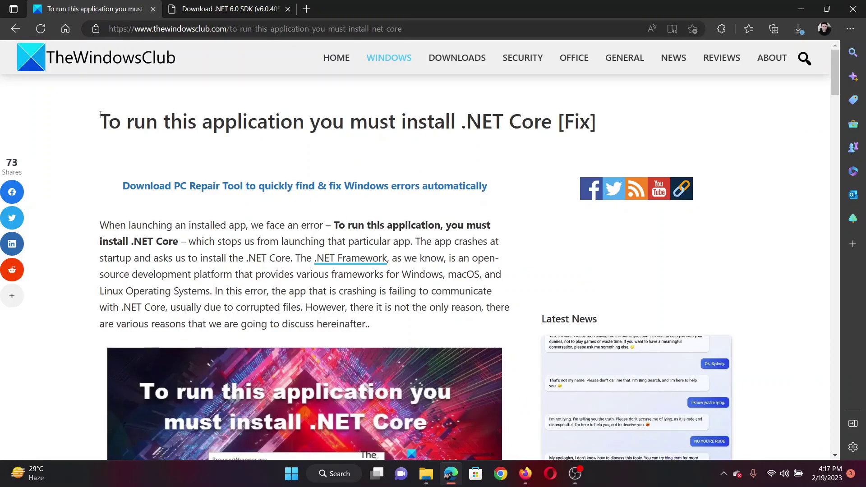
- Highlight the article title and first listed solution, then scroll to fix 1, enabling .NET Frameworks
left_click_drag(99, 118, 551, 121)
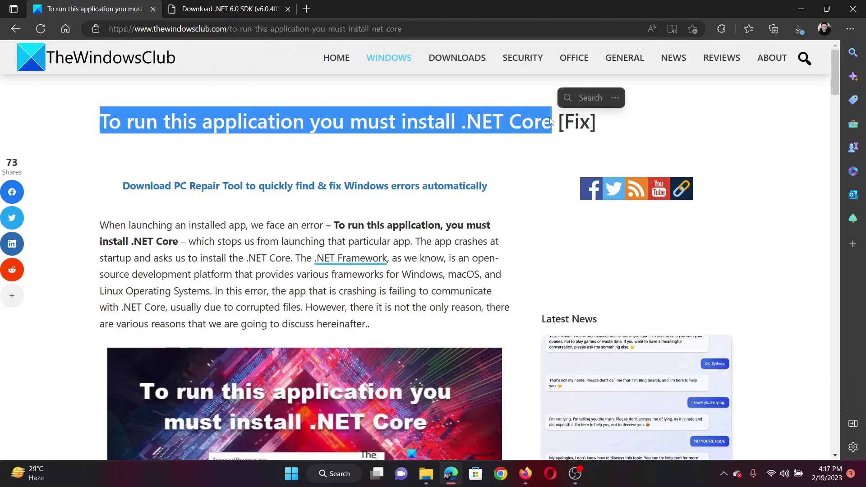
left_click(457, 248)
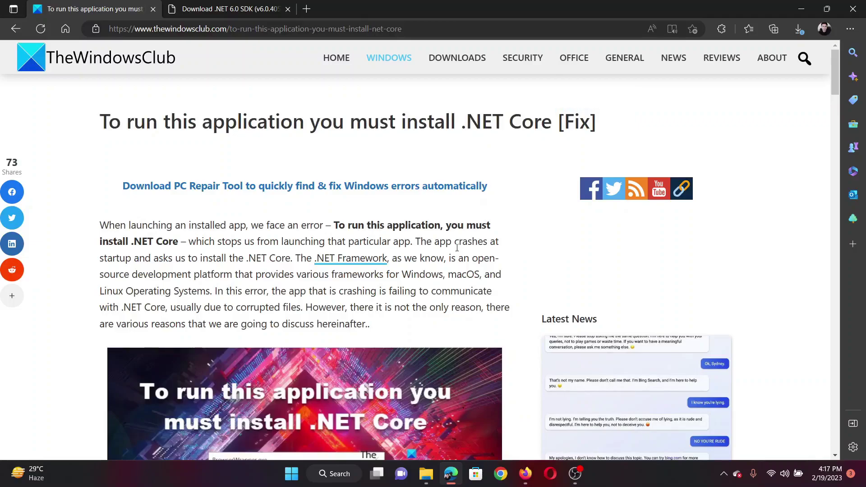
scroll(457, 247, "down", 10)
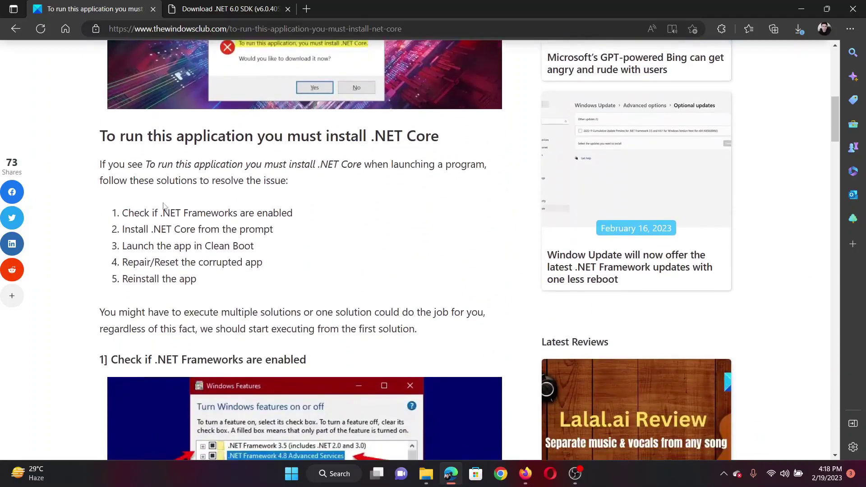
left_click_drag(125, 209, 296, 213)
left_click(329, 246)
scroll(334, 300, "down", 5)
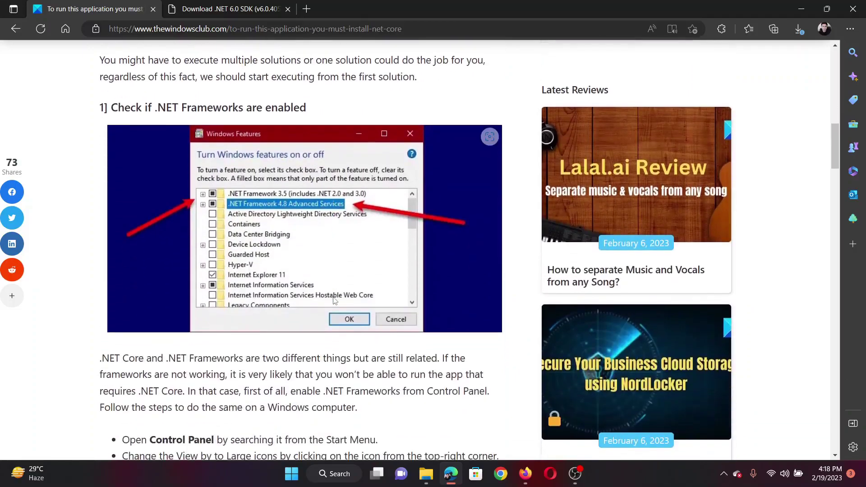
- Open Windows Features from appwiz.cpl and fully enable .NET Framework 4.8 Advanced Services
key("super+r")
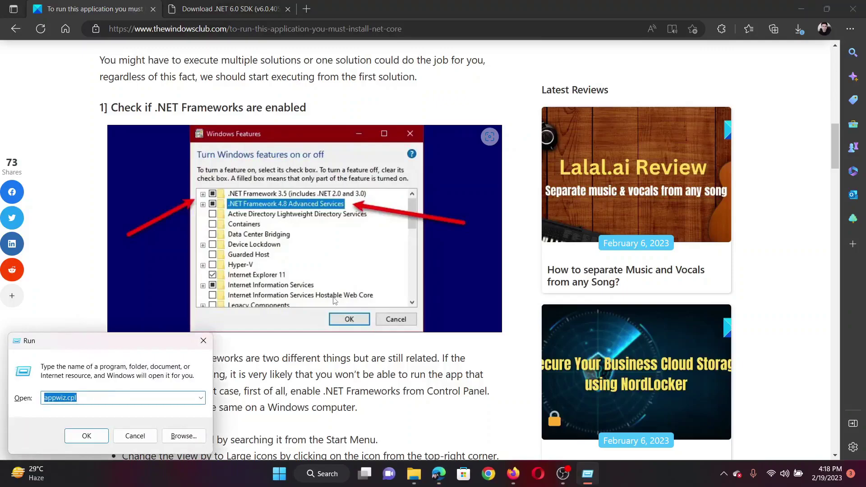
key("End")
key("Return")
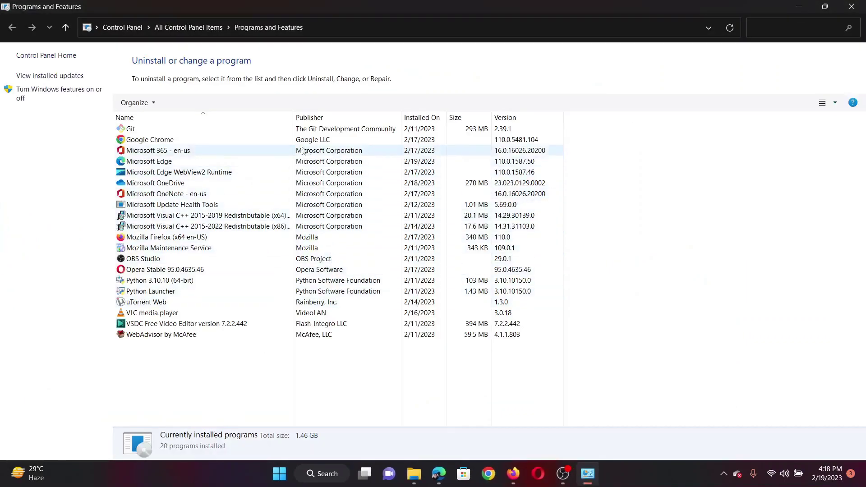
left_click(40, 94)
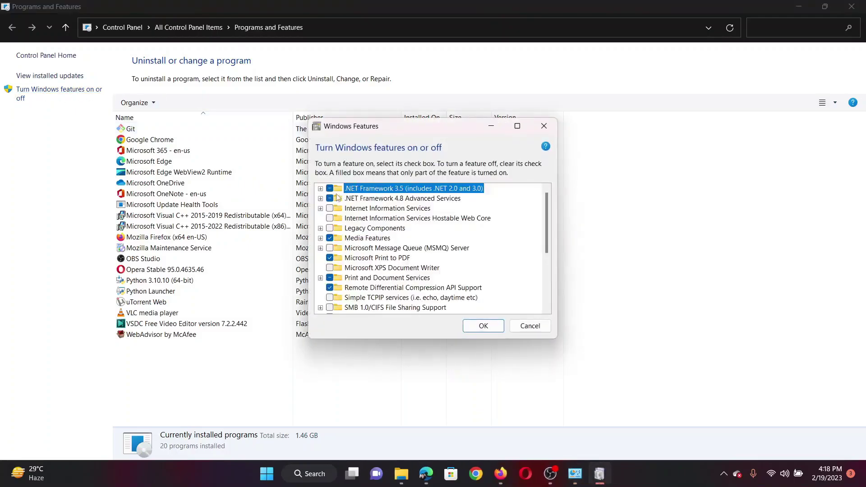
left_click(372, 200)
left_click(382, 190)
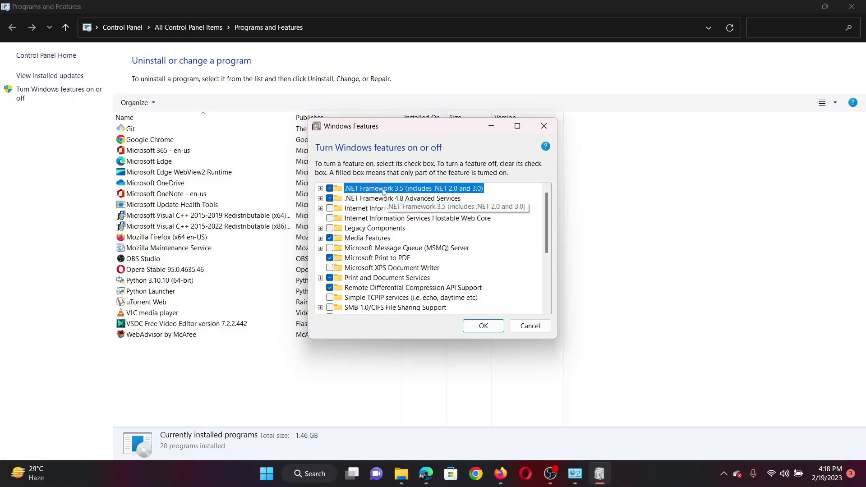
left_click(330, 199)
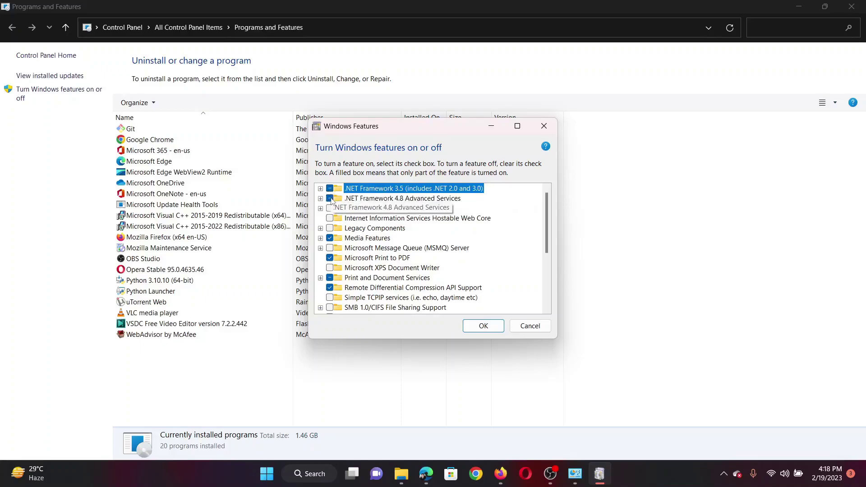
left_click(483, 325)
- Close Programs and Features and scroll the article to fix 2, Install .NET Core
left_click(851, 6)
scroll(256, 348, "down", 9)
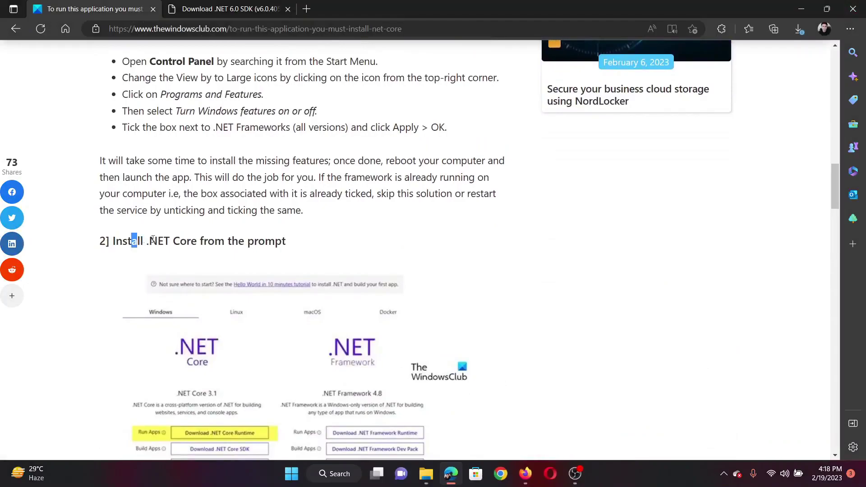
left_click_drag(131, 241, 274, 235)
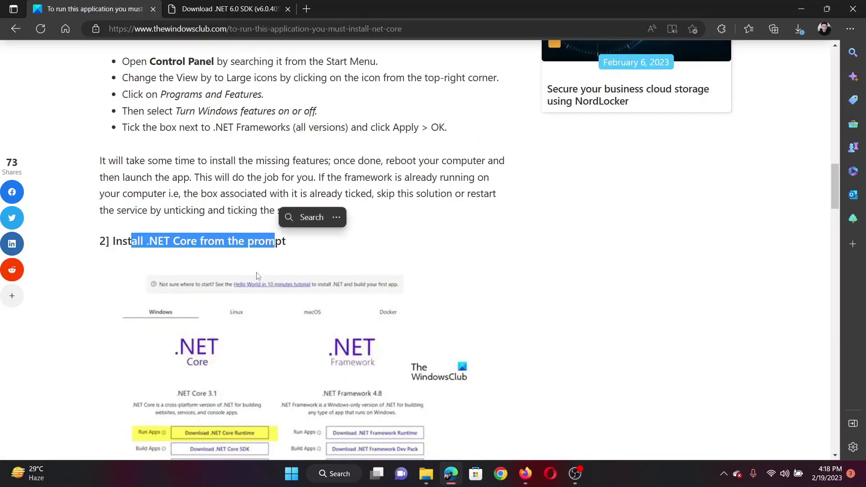
scroll(255, 283, "down", 4)
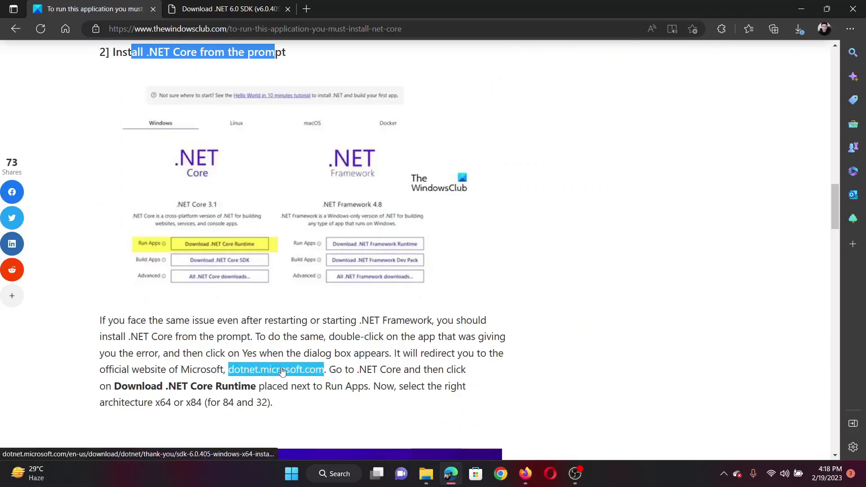
- Download the .NET 6.0 SDK 6.0.405 x64 installer, open it, and return to the article
left_click(188, 5)
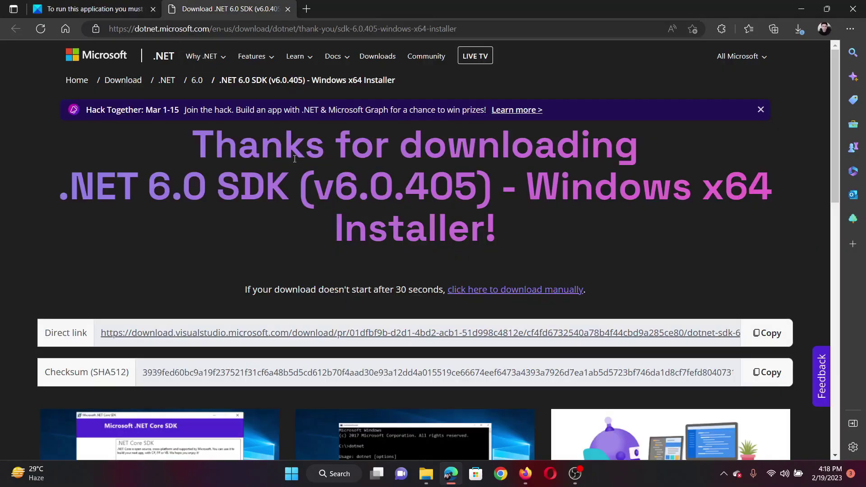
left_click(214, 336)
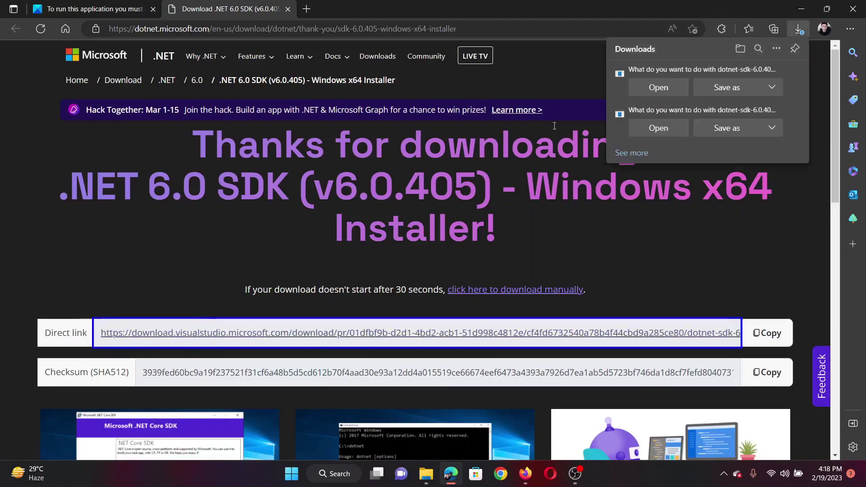
left_click(661, 90)
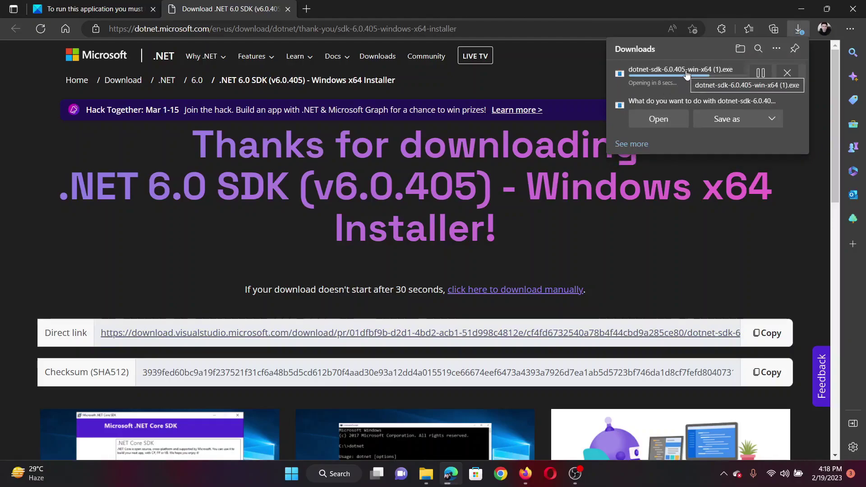
left_click(90, 8)
- Scroll the article to fix 3, Clean Boot, highlighting text near its heading
scroll(220, 388, "down", 6)
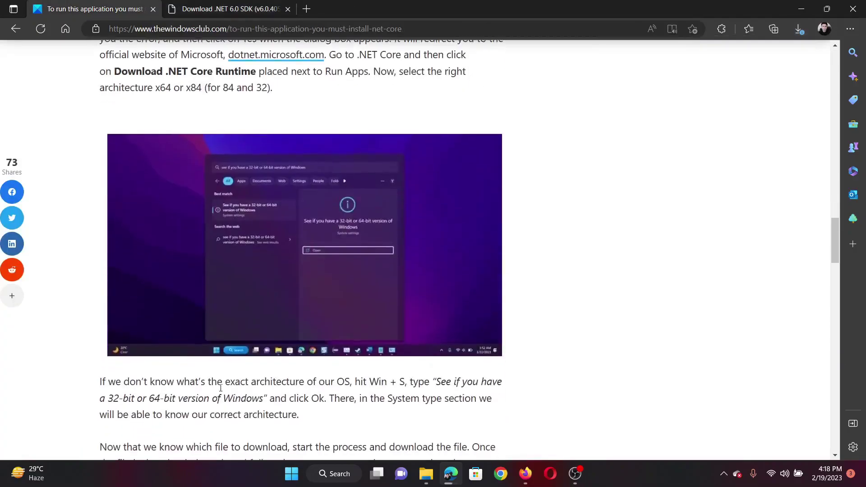
scroll(221, 388, "down", 7)
left_click_drag(156, 244, 271, 217)
left_click(227, 265)
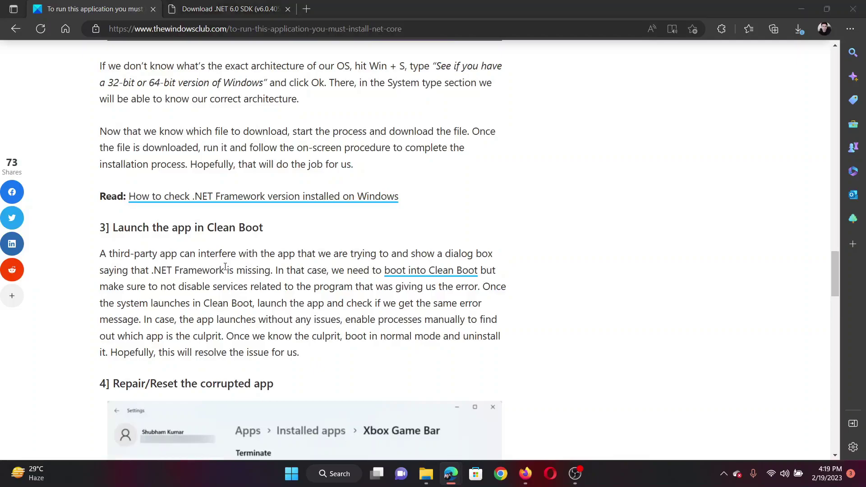
scroll(225, 266, "up", 8)
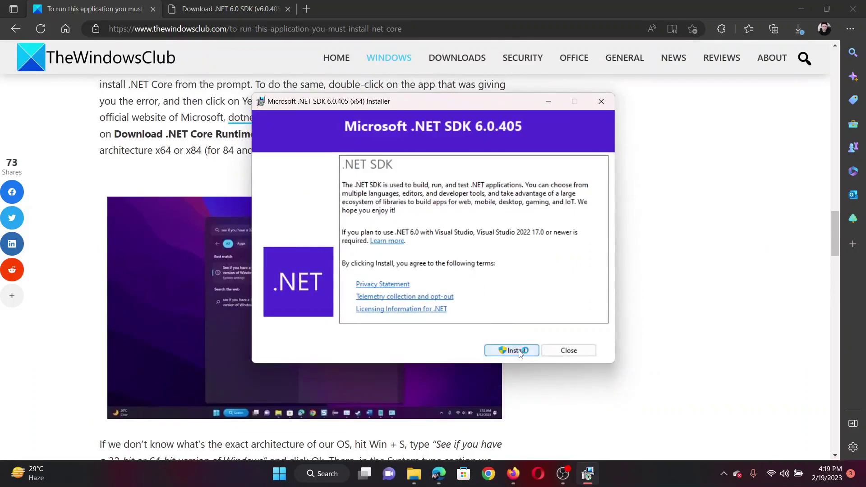
- Cancel the .NET SDK 6.0.405 installation and bring the 'Launch the app in Clean Boot' heading into view
left_click(570, 352)
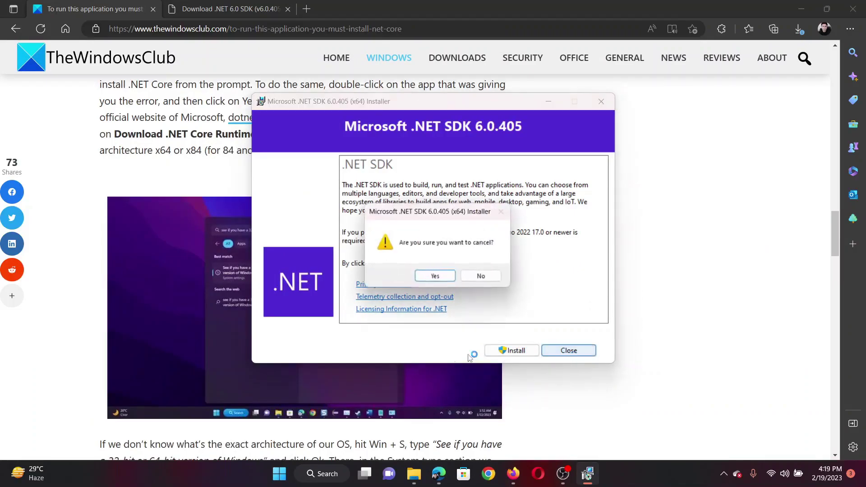
left_click(433, 276)
scroll(284, 325, "down", 9)
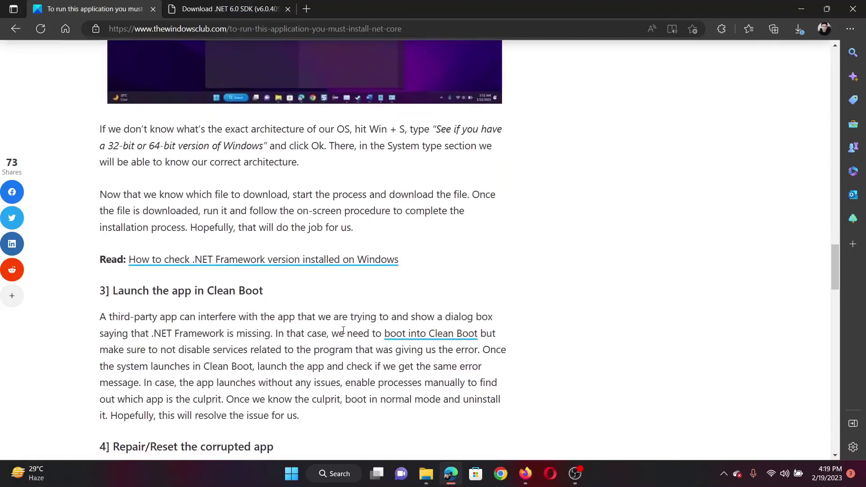
scroll(285, 325, "down", 1)
left_click_drag(125, 166, 253, 166)
left_click(240, 228)
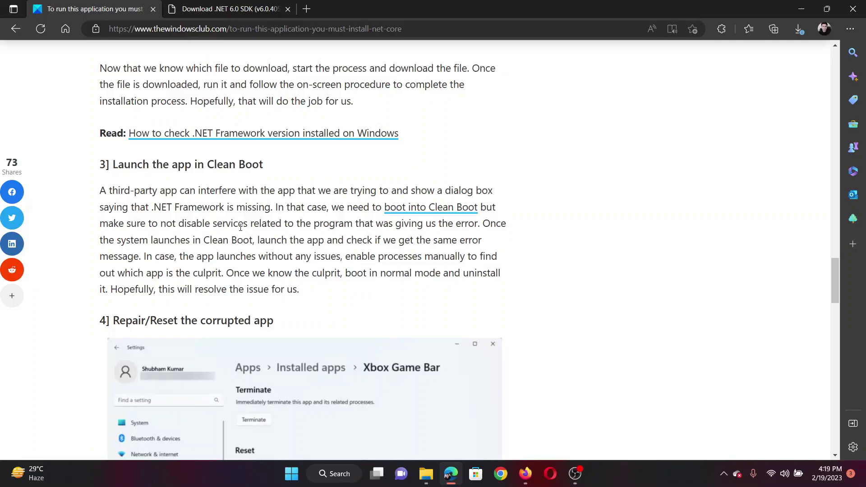
- Launch System Configuration with msconfig from the Run box
key("super+r")
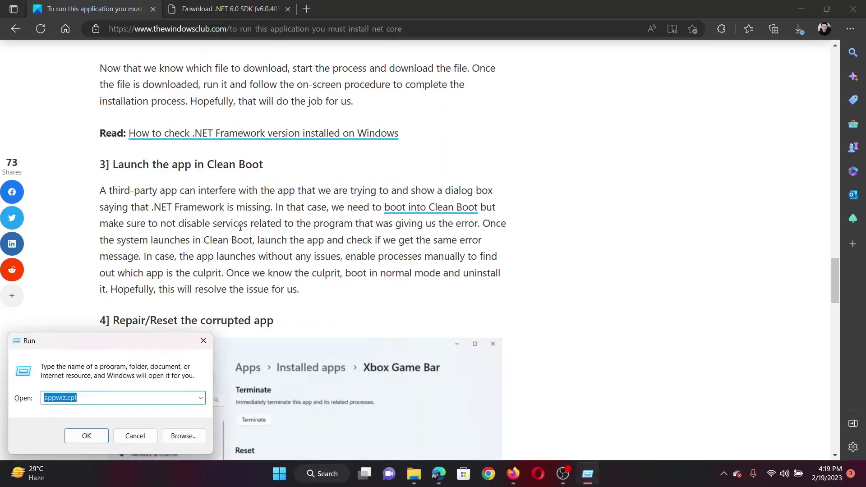
type("m")
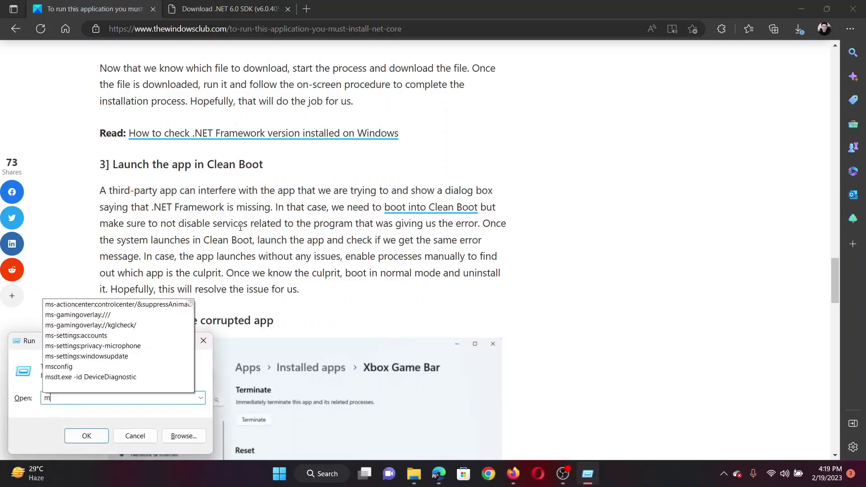
type("sc")
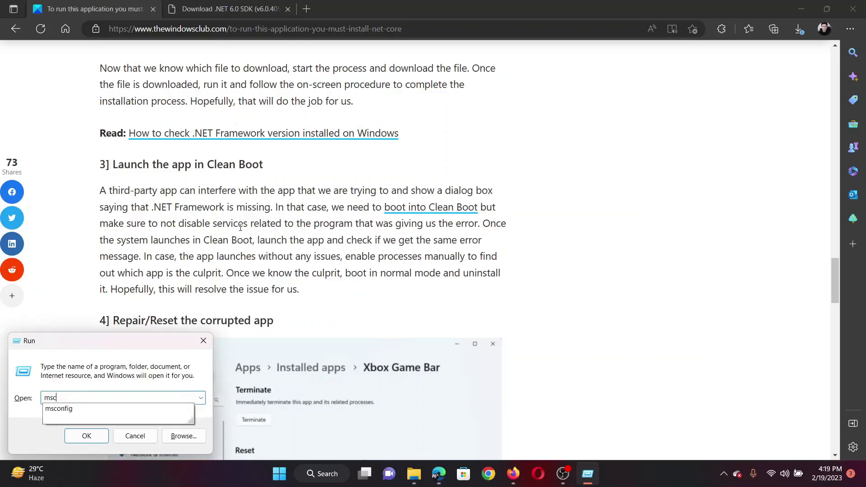
key("Down")
key("Return")
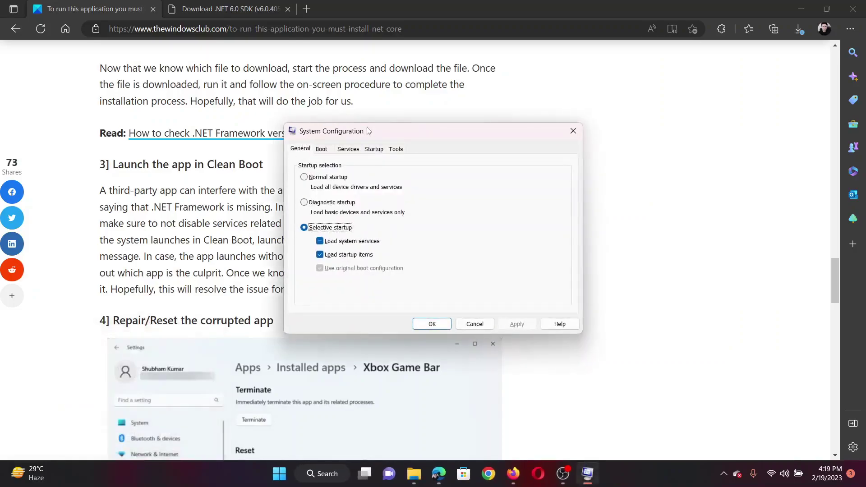
- Hide Microsoft services, disable all remaining services, apply, and decline the restart
left_click(349, 150)
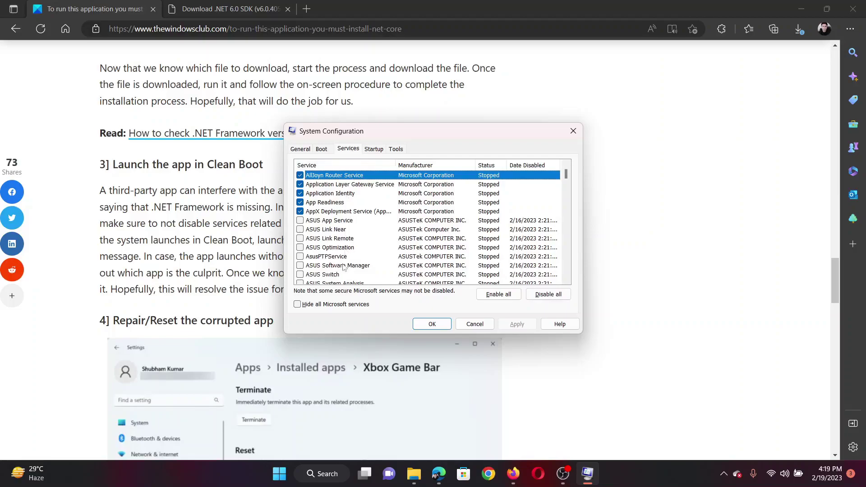
left_click(297, 304)
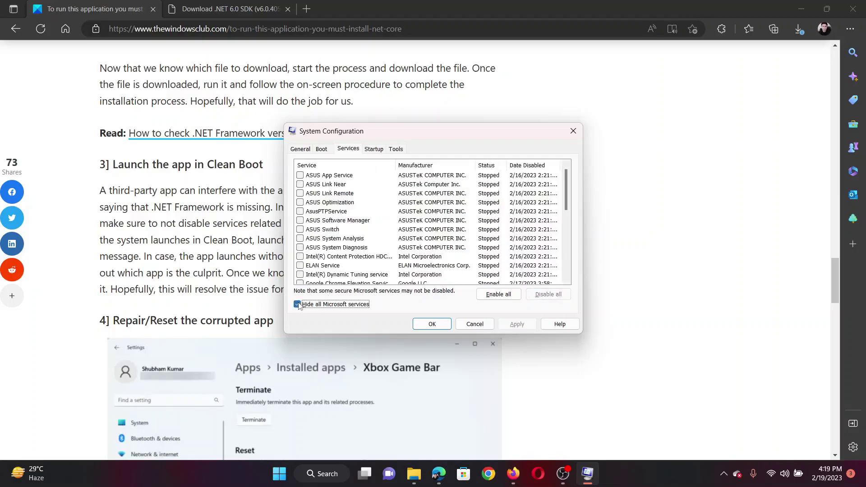
left_click(300, 193)
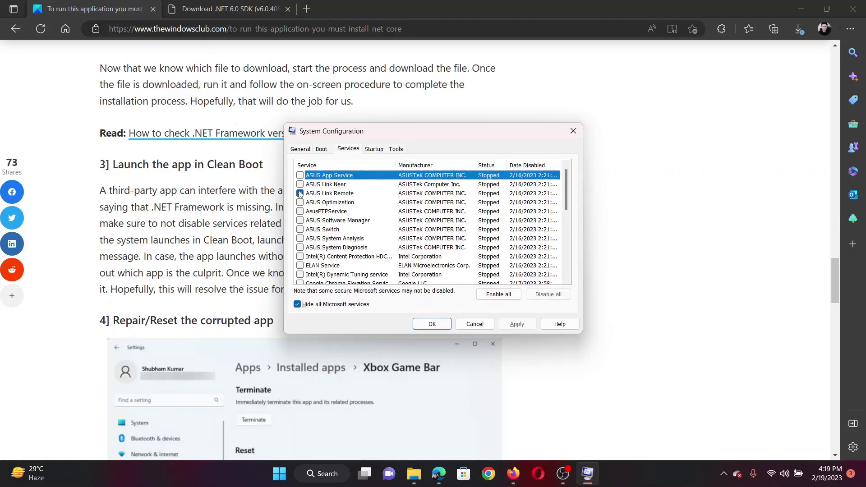
left_click(300, 202)
left_click(554, 297)
left_click(517, 325)
left_click(447, 322)
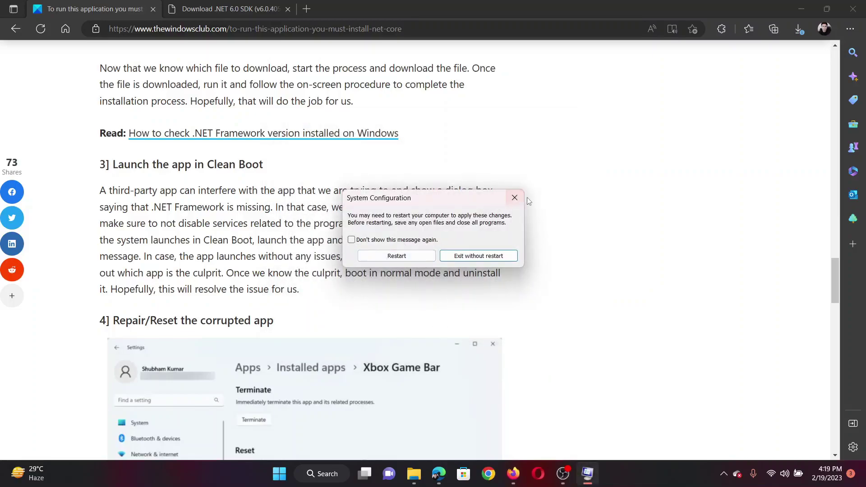
left_click(514, 198)
- Scroll the article to fix 4, Repair/Reset, and bring up the Start quick-link menu
scroll(272, 323, "down", 4)
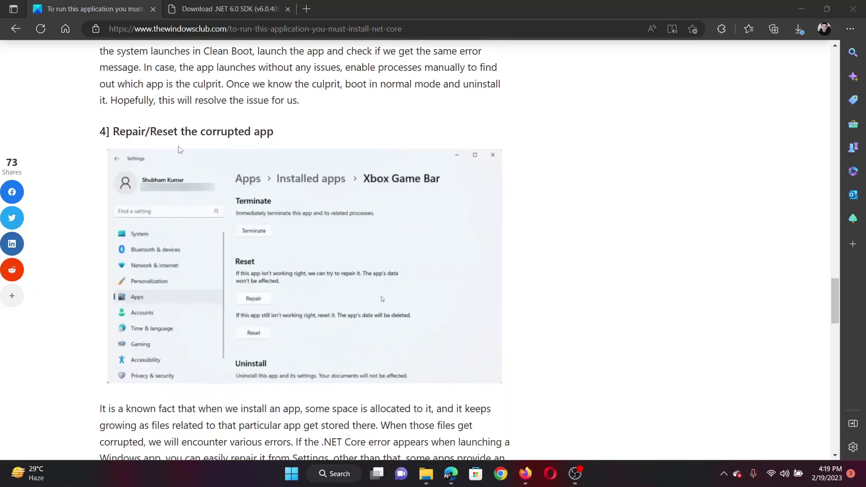
left_click_drag(120, 128, 290, 132)
left_click(361, 149)
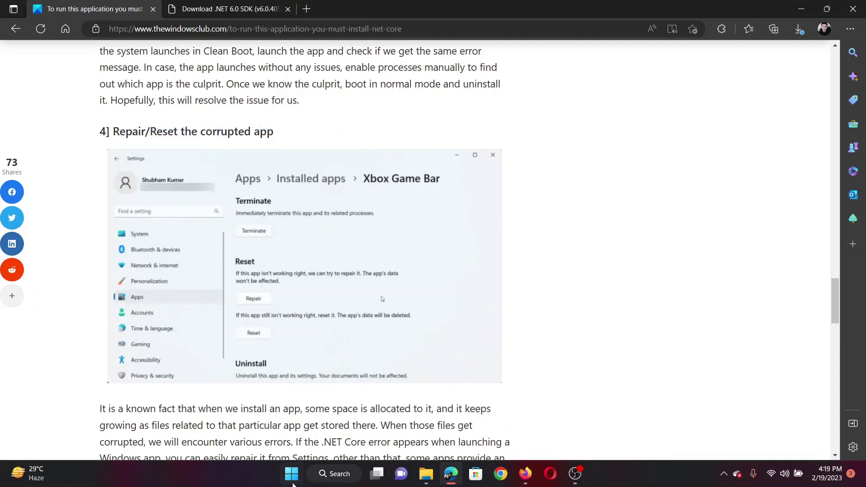
right_click(293, 472)
- Open the Installed apps list under Apps in Settings
left_click(283, 360)
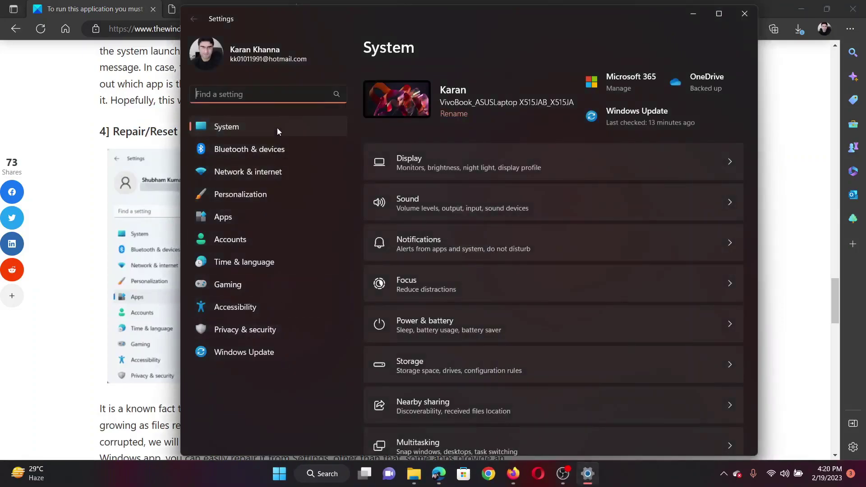
left_click(244, 219)
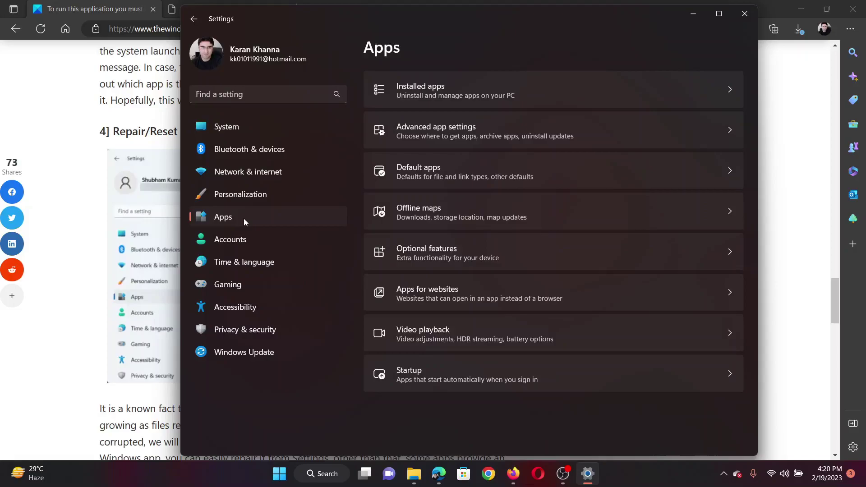
left_click(426, 95)
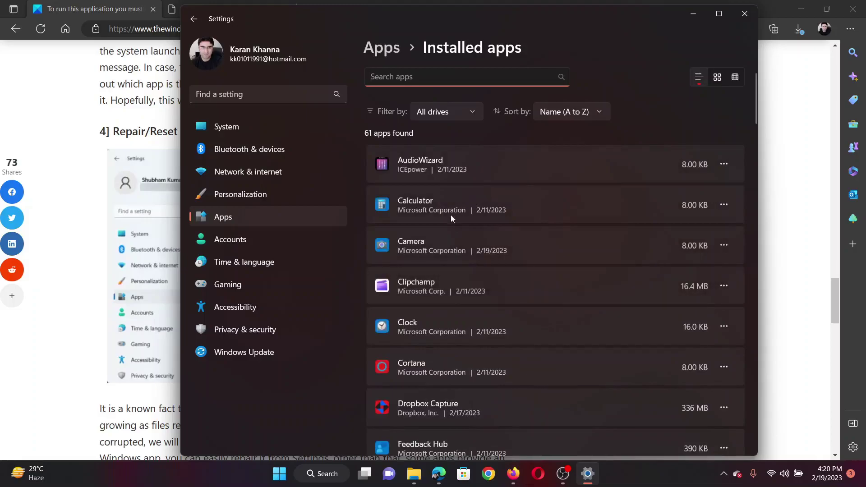
scroll(606, 282, "down", 4)
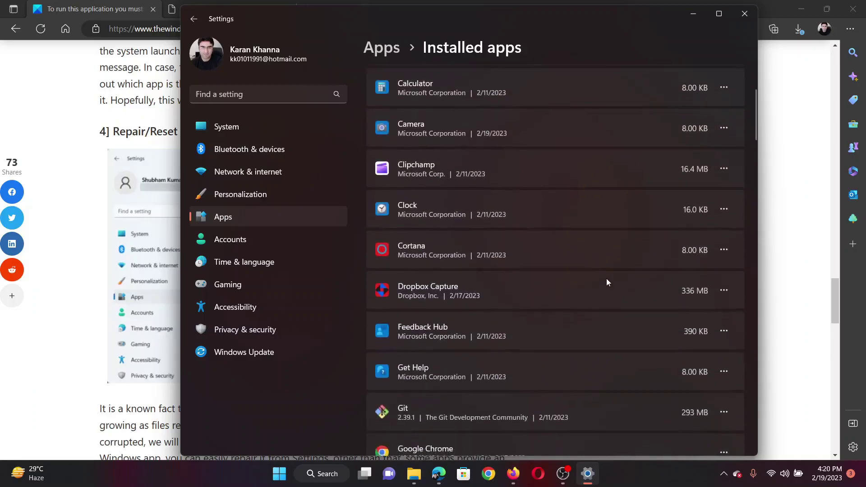
scroll(607, 282, "down", 1)
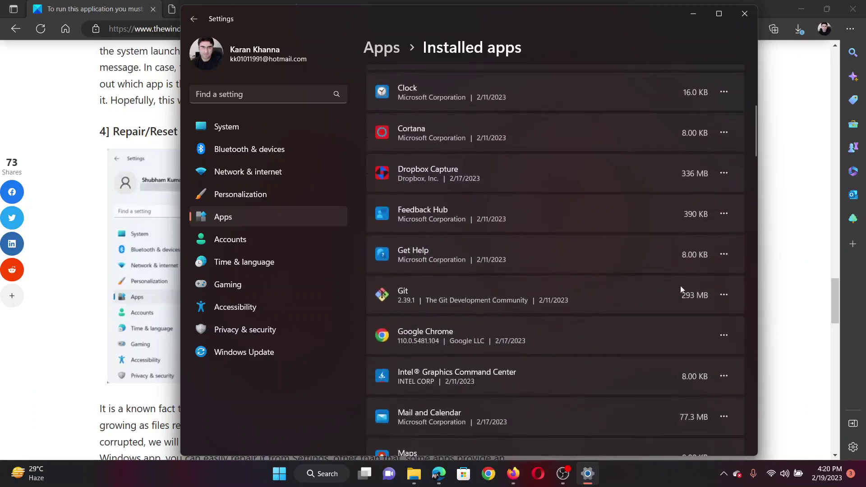
- Check Git's and Google Chrome's app menus, then open Mail and Calendar's options menu
left_click(726, 295)
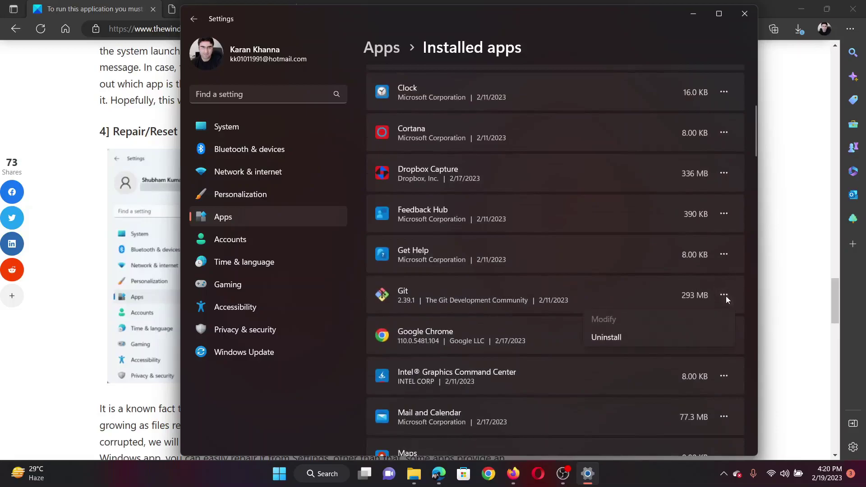
left_click(673, 375)
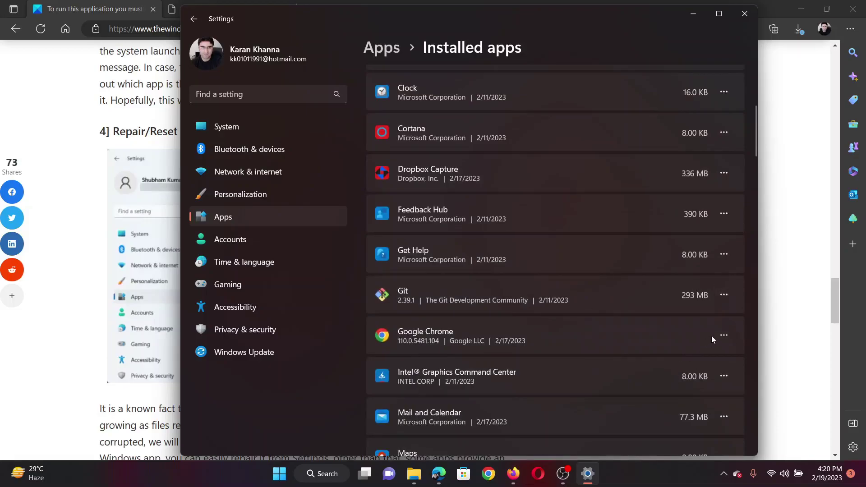
left_click(724, 336)
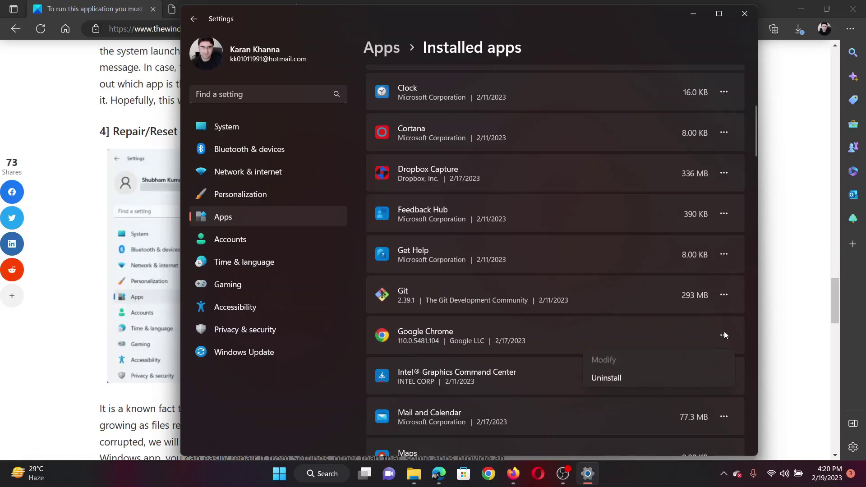
scroll(631, 385, "down", 1)
scroll(630, 381, "down", 3)
left_click(723, 242)
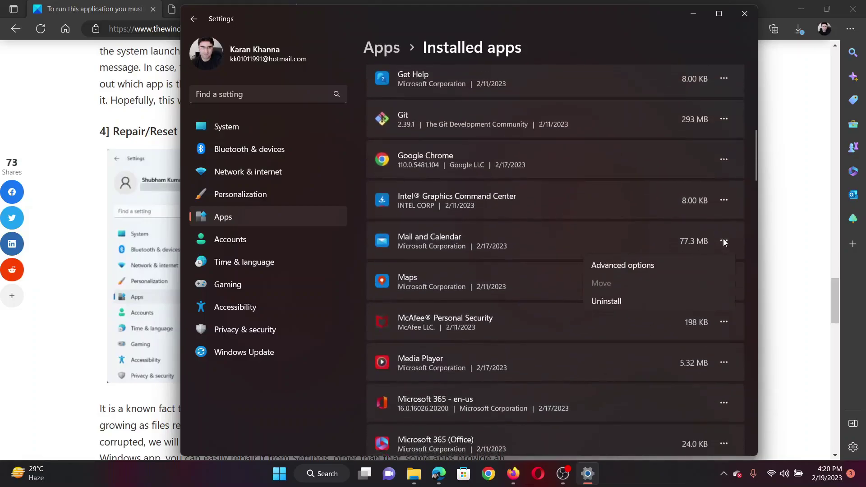
- Open Mail and Calendar's Advanced options, scroll to Repair and Reset, then close Settings
left_click(628, 267)
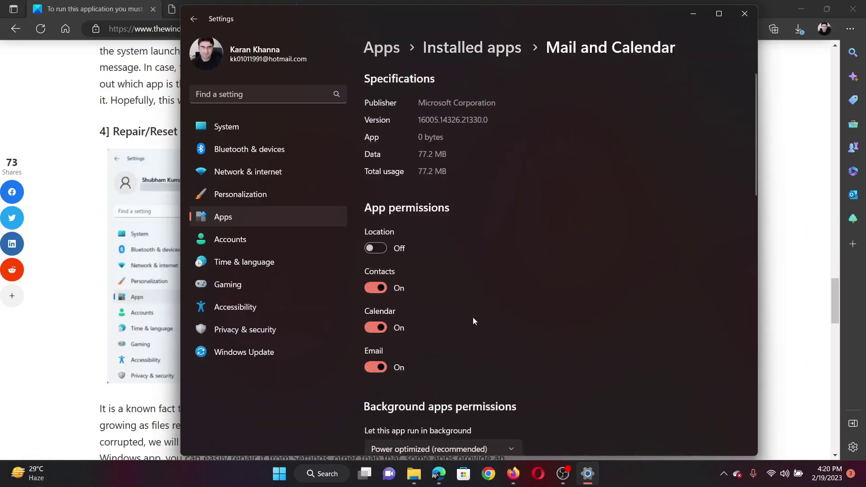
scroll(473, 318, "down", 5)
scroll(472, 321, "down", 3)
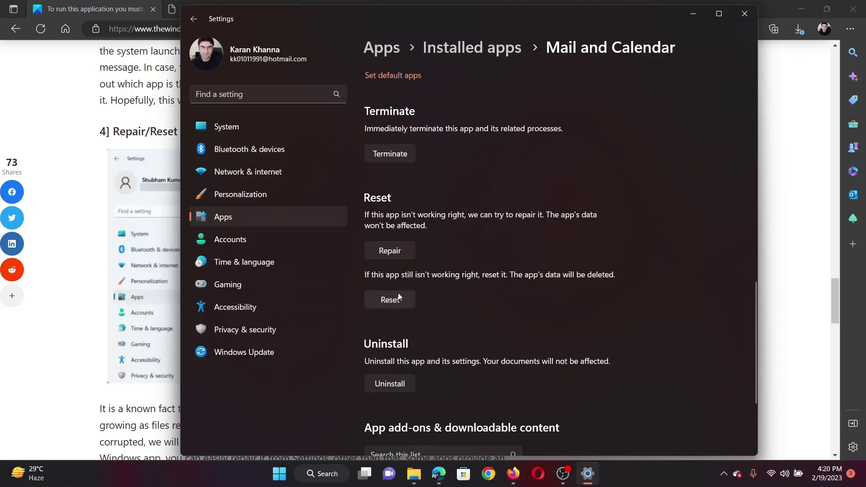
left_click(745, 13)
- Scroll the article to fix 5, Reinstall the app, and bring up the Start quick-link menu
scroll(321, 256, "down", 8)
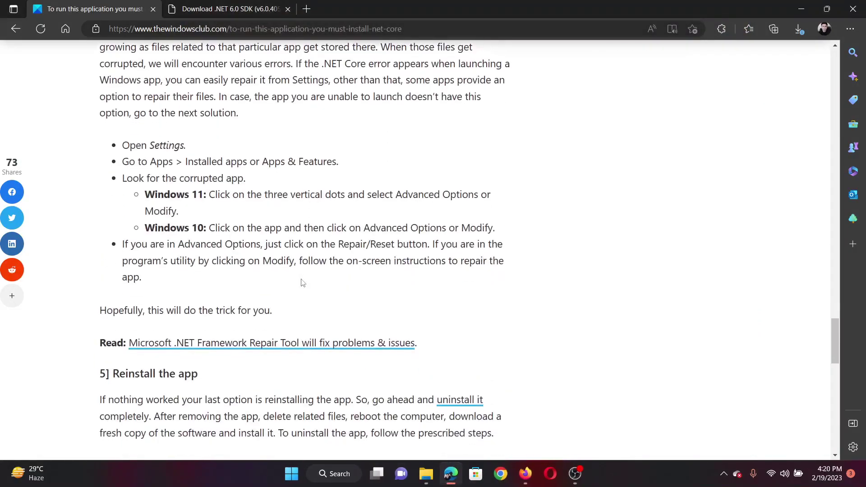
scroll(302, 283, "down", 4)
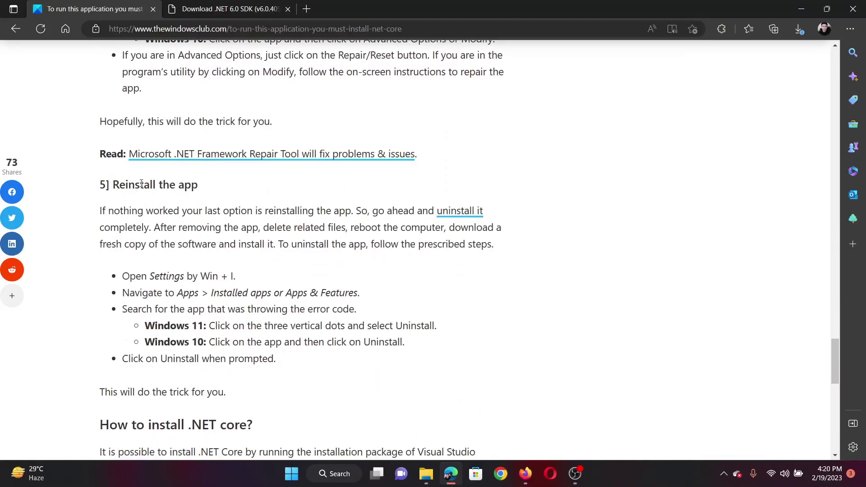
left_click_drag(124, 185, 201, 185)
left_click(239, 278)
scroll(287, 321, "down", 1)
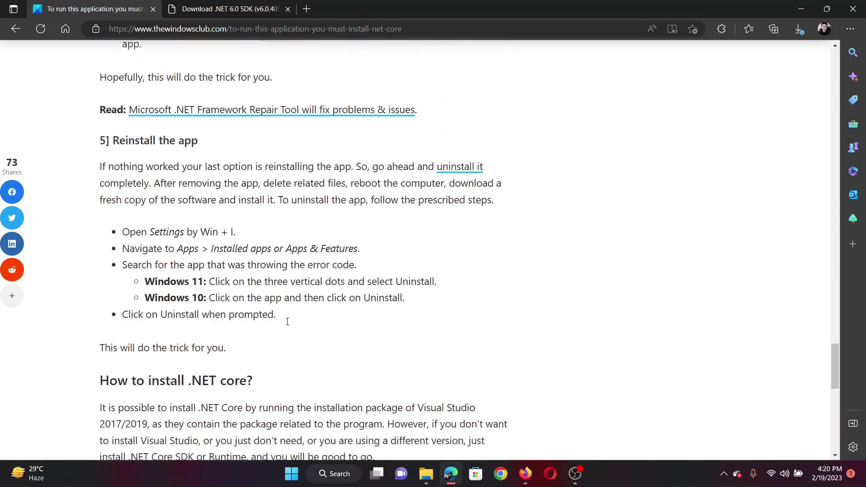
right_click(292, 474)
- In Settings > Apps > Installed apps, view Camera's Uninstall option, then close Settings
left_click(270, 356)
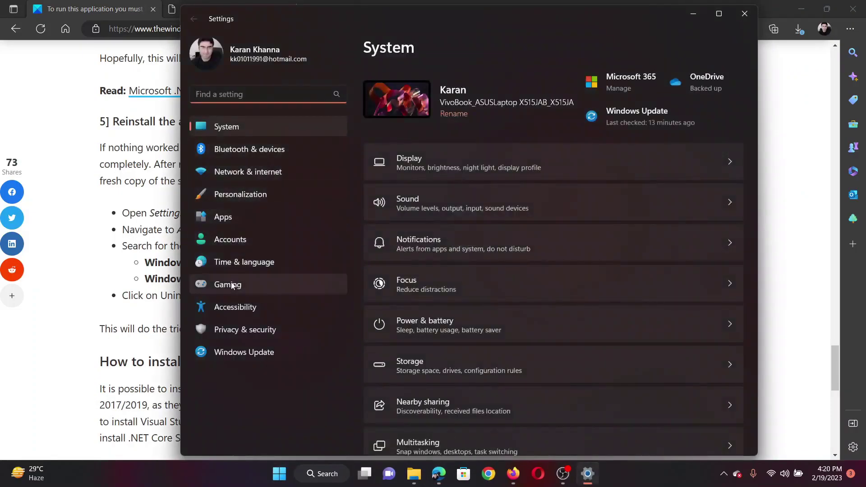
left_click(232, 220)
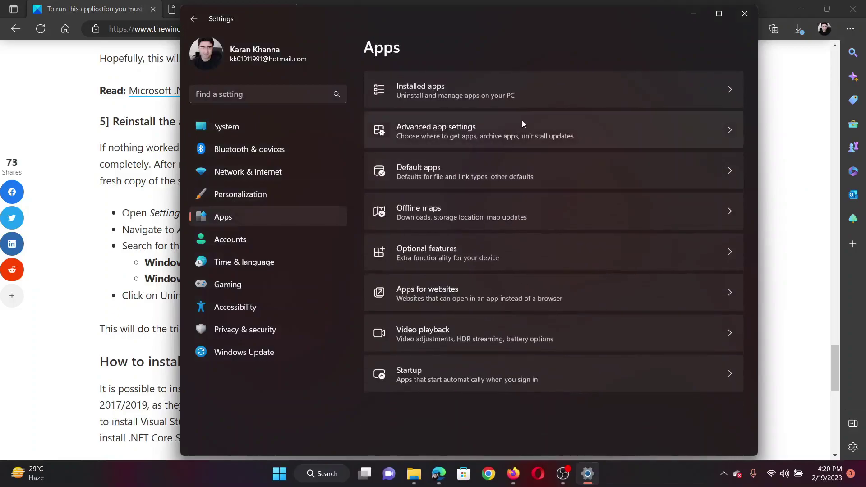
left_click(525, 89)
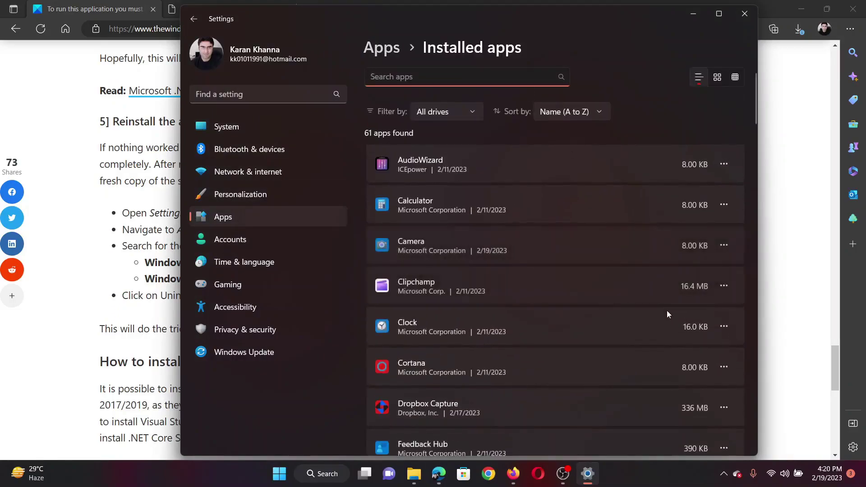
left_click(725, 244)
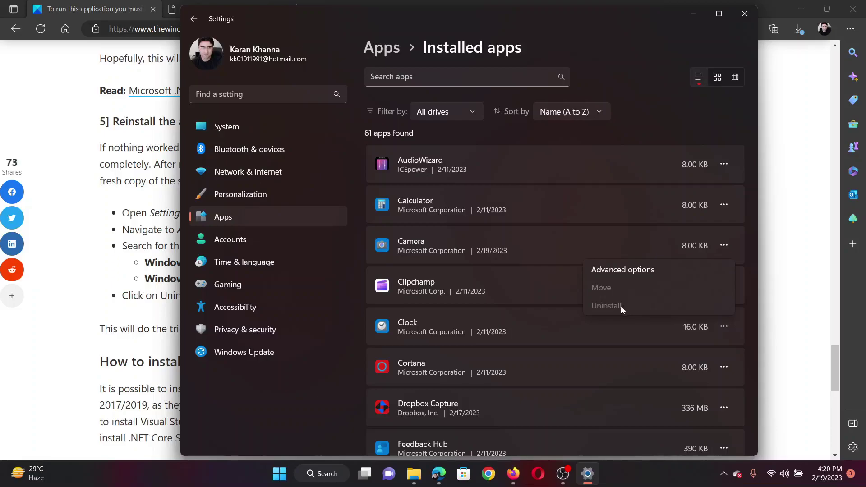
left_click(745, 14)
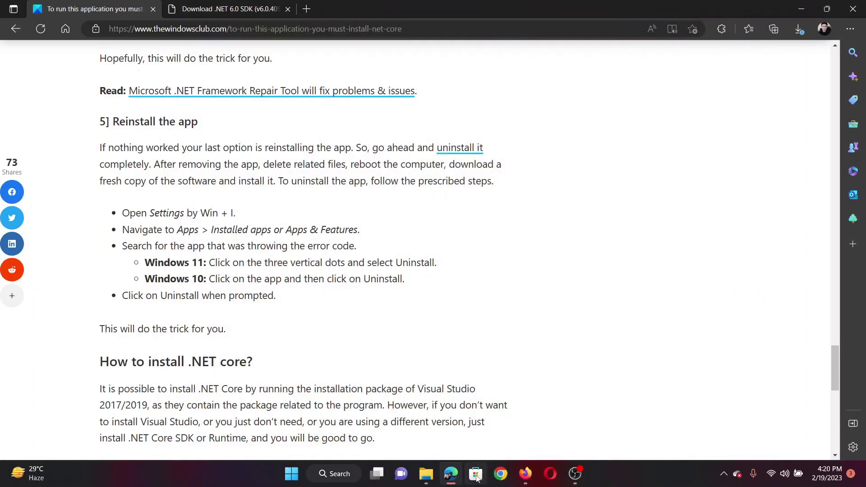
- Open Microsoft Store to its Home page, then bring the Edge article back to front
left_click(475, 474)
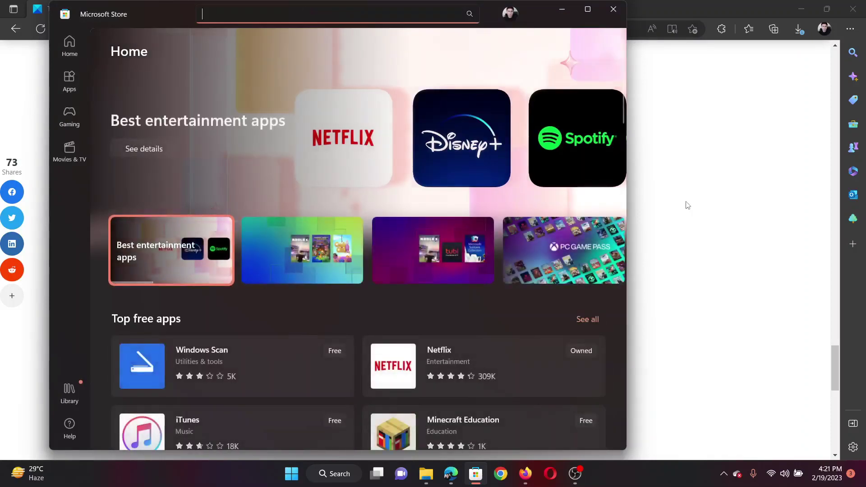
left_click(684, 203)
- Scroll back to the top of the '.NET Core [Fix]' article and briefly highlight its title
left_click_drag(835, 378, 827, 70)
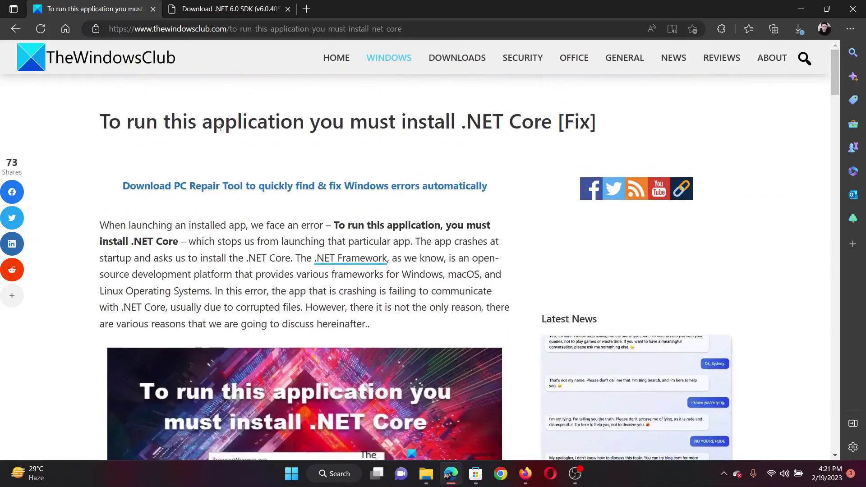
left_click_drag(107, 121, 544, 128)
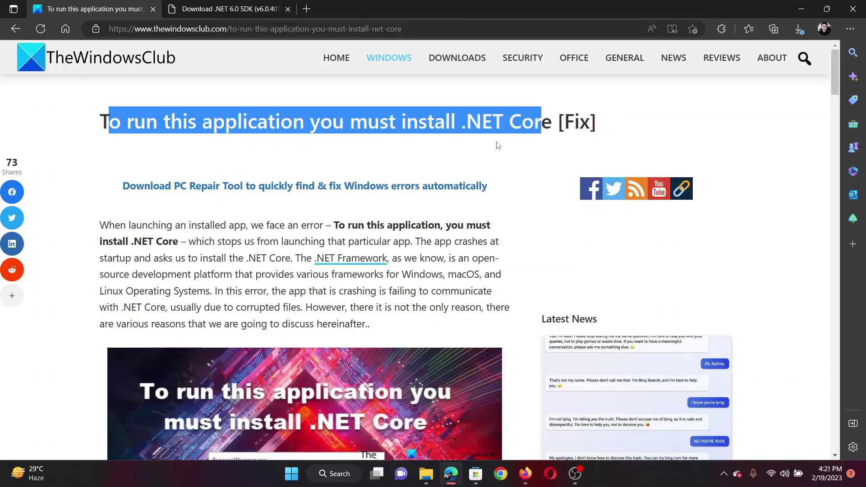
left_click(492, 166)
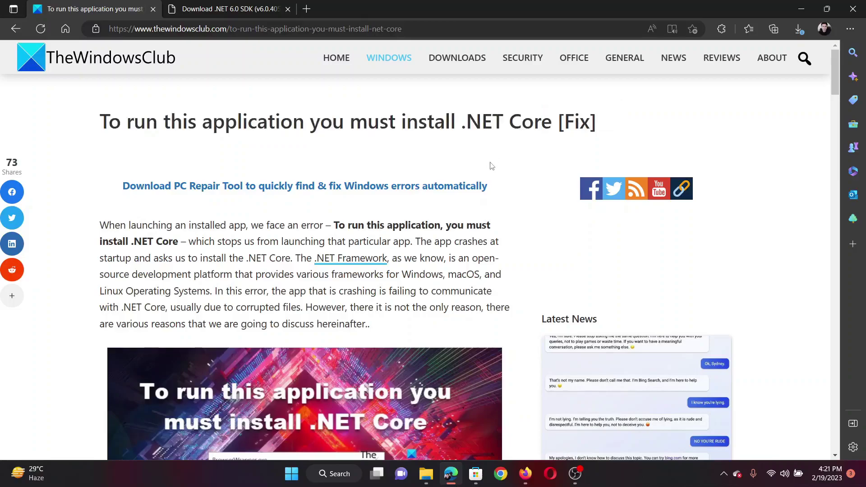